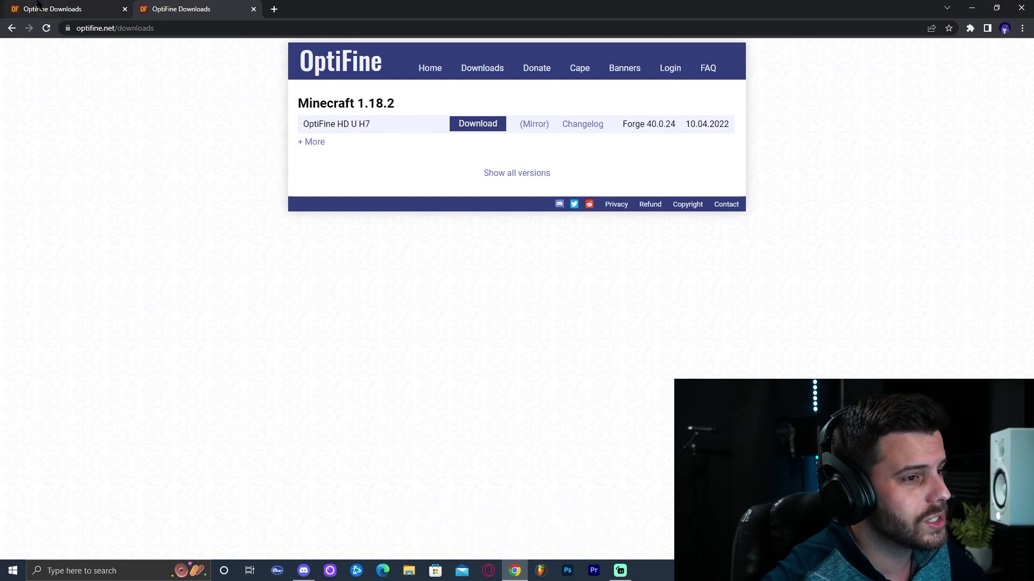
On the OptiFine downloads tab, download OptiFine HD U H7 for Minecraft 1.18.2
left_click(59, 9)
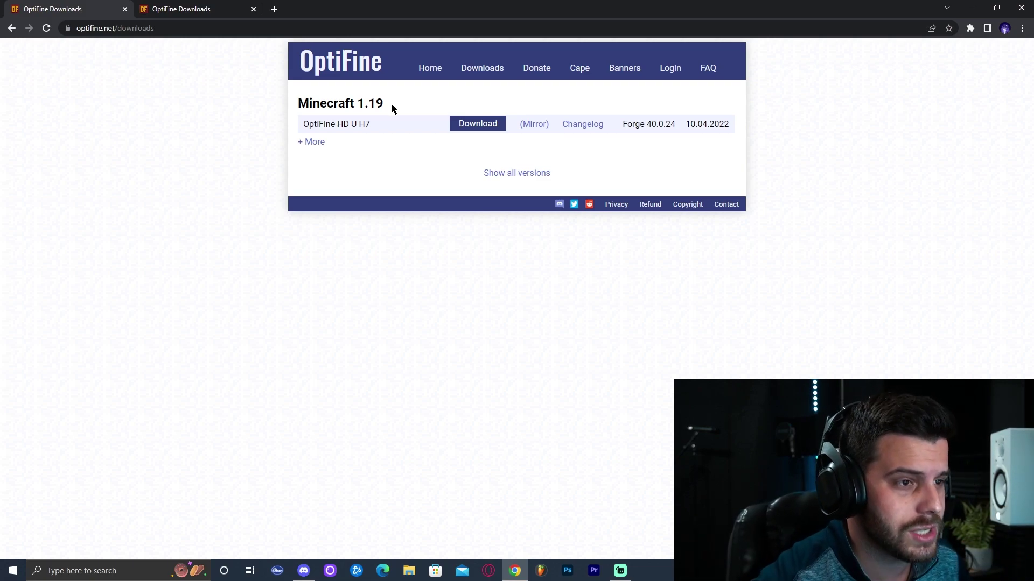
left_click(474, 123)
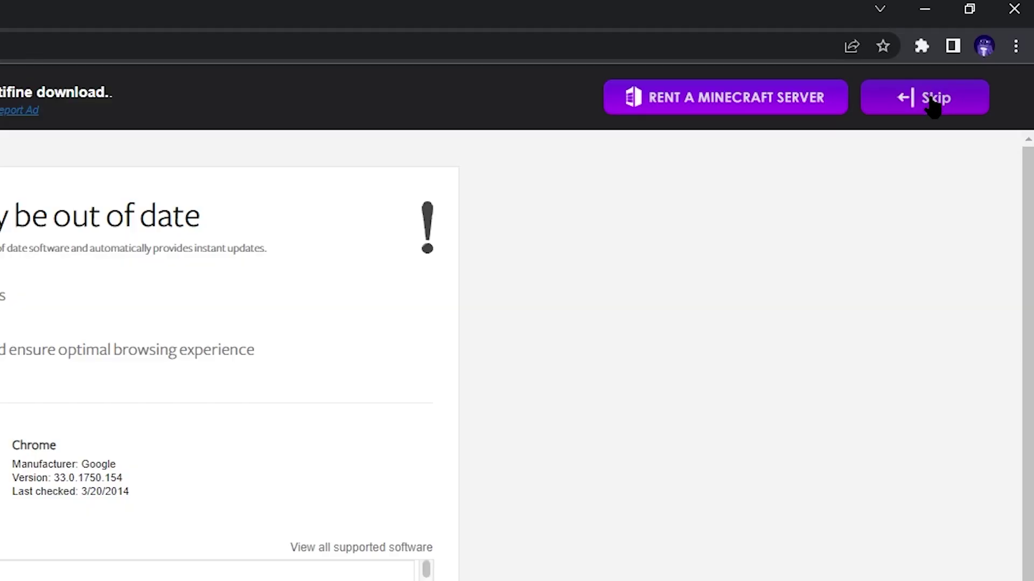
Skip the adfoc.us ad and download the OptiFine 1.18.2 HD U H7 jar
left_click(933, 101)
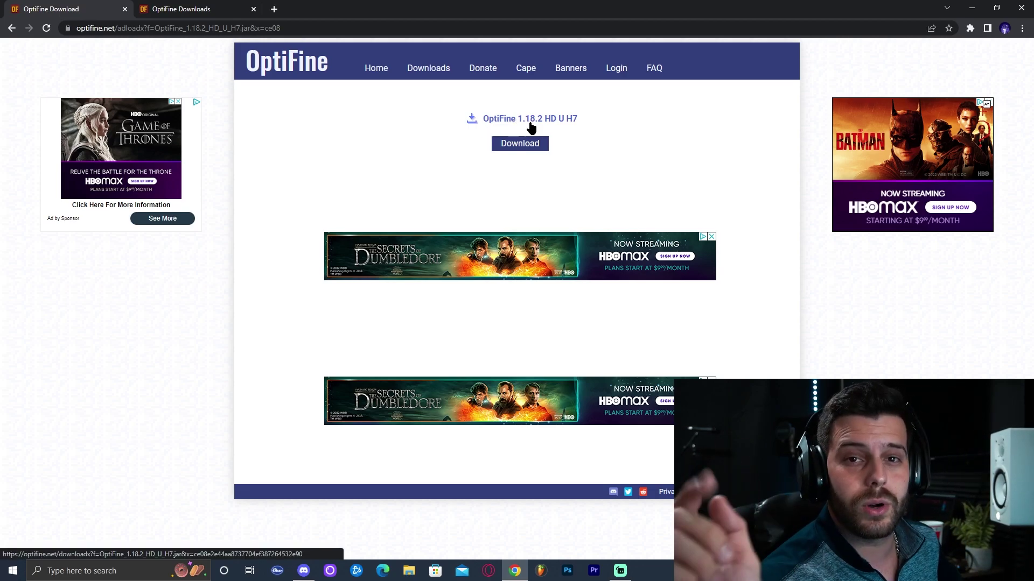
left_click(529, 151)
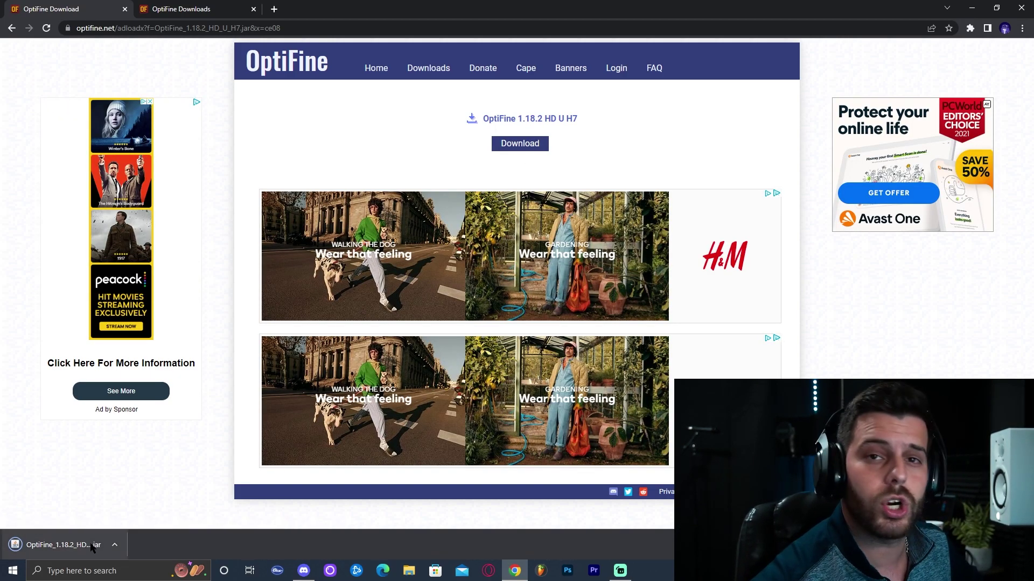
Copy the downloaded OptiFine jar onto the desktop, refresh the desktop, and re-maximize Chrome
key("super+Down")
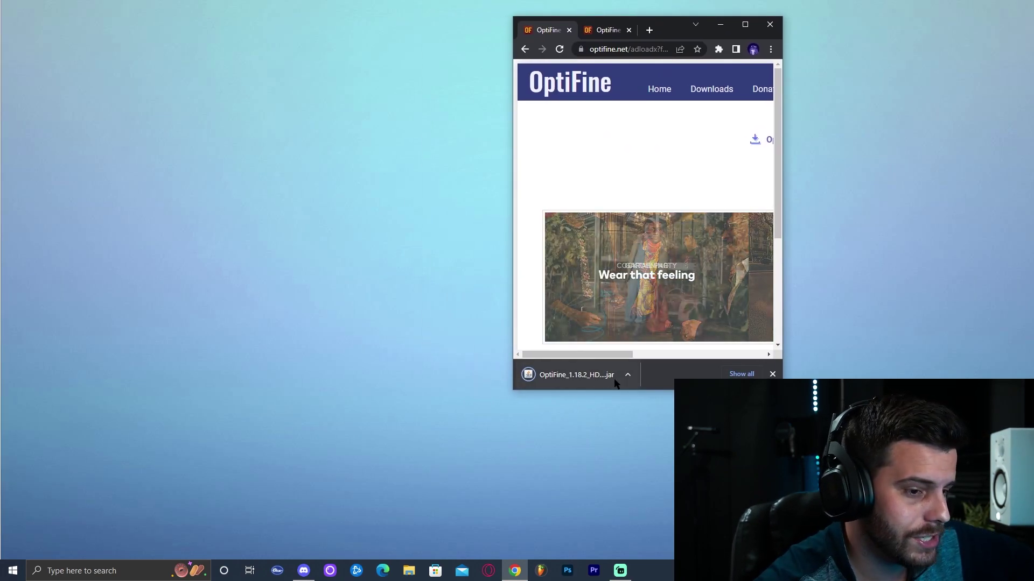
left_click_drag(668, 24, 655, 24)
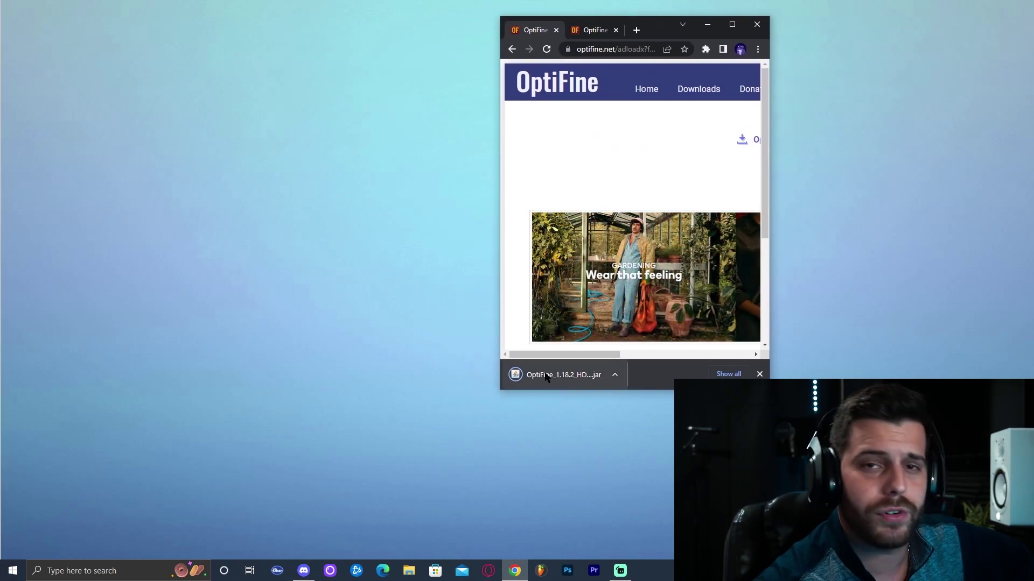
left_click_drag(587, 376, 368, 228)
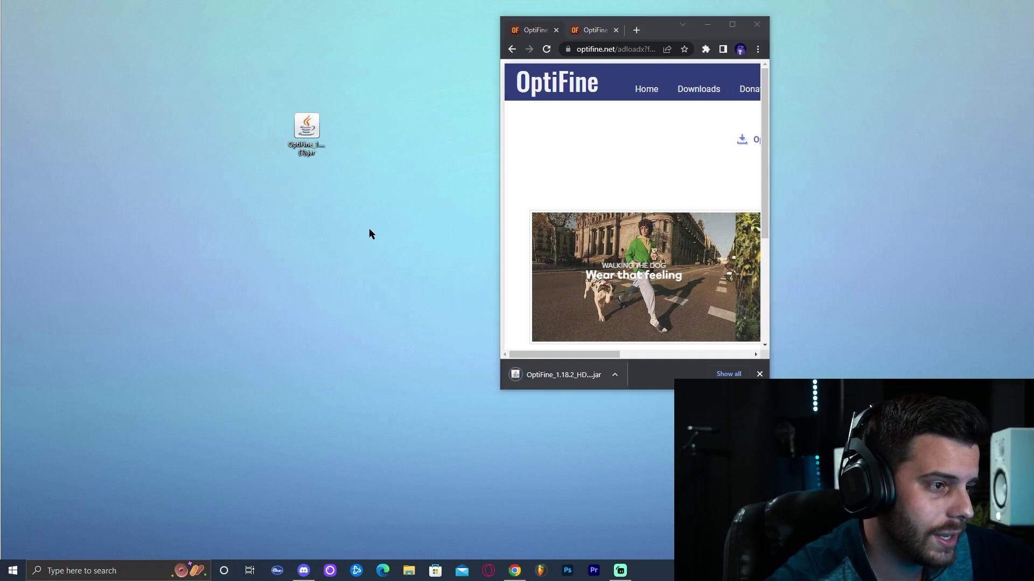
right_click(383, 156)
right_click(442, 171)
left_click(463, 207)
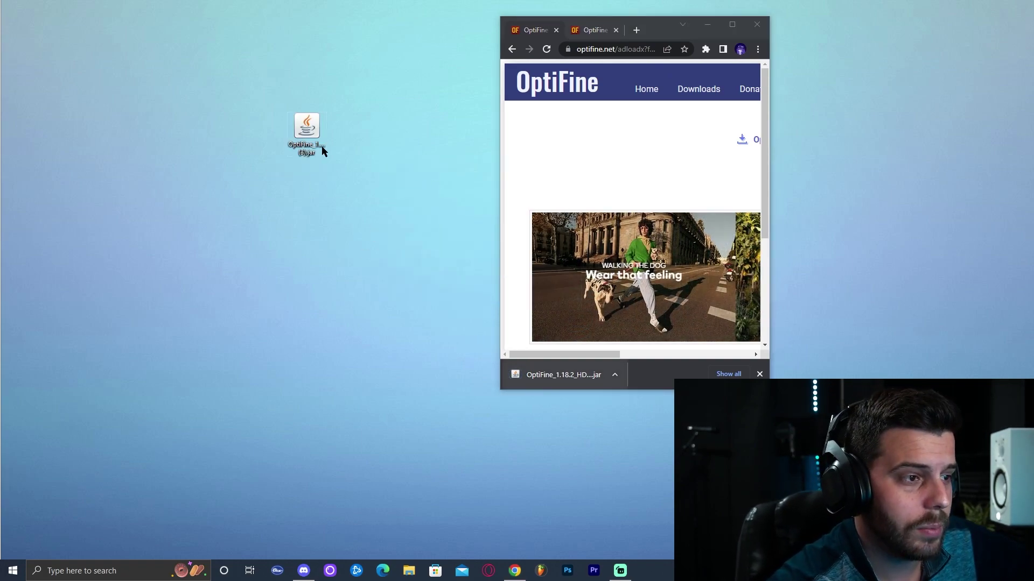
left_click(739, 22)
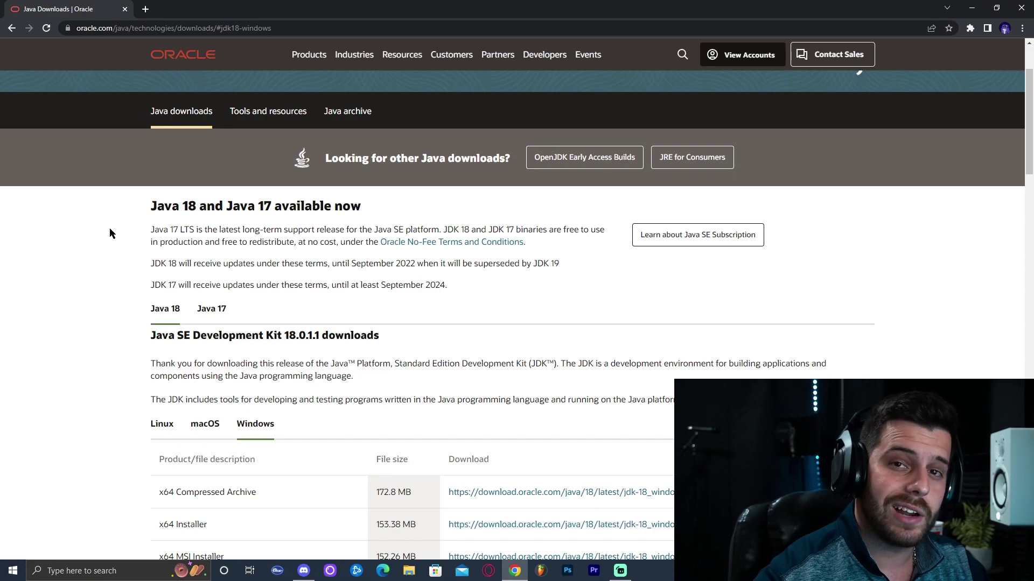
Download jdk-18_windows-x64_bin.exe, the x64 Installer from the Java 18 Windows table
scroll(179, 110, "down", 2)
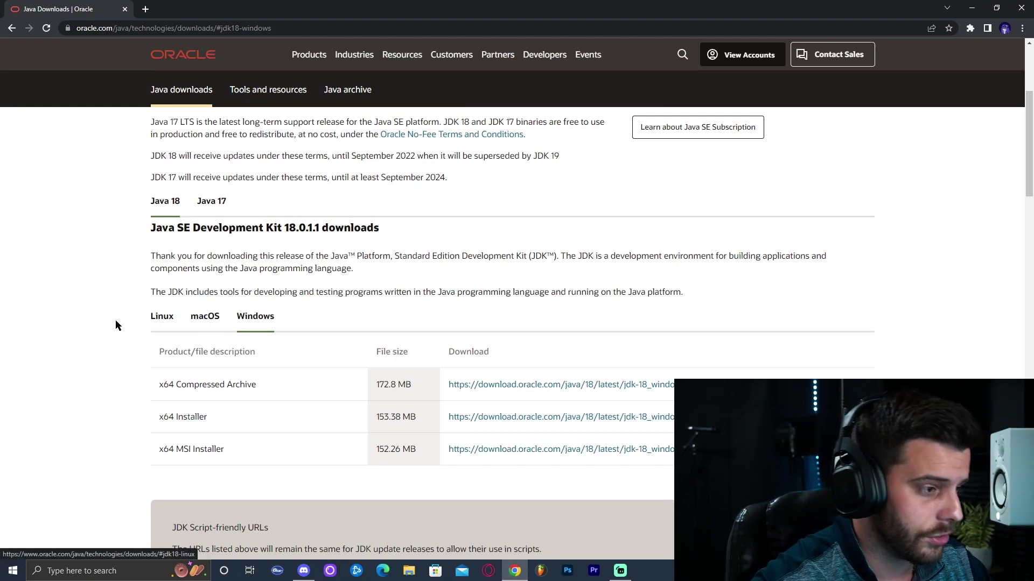
scroll(302, 243, "down", 3)
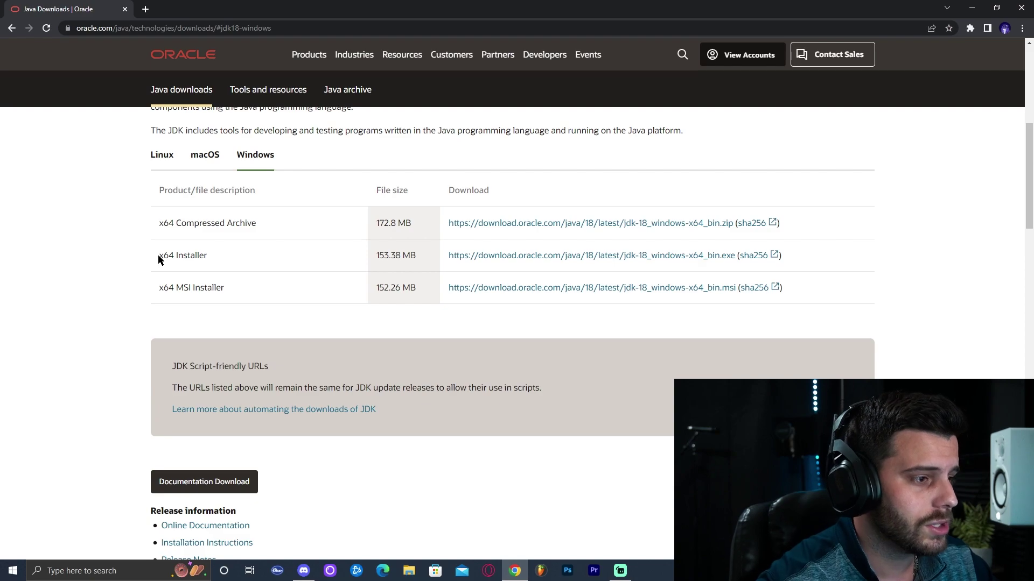
left_click_drag(159, 259, 214, 256)
left_click(225, 253)
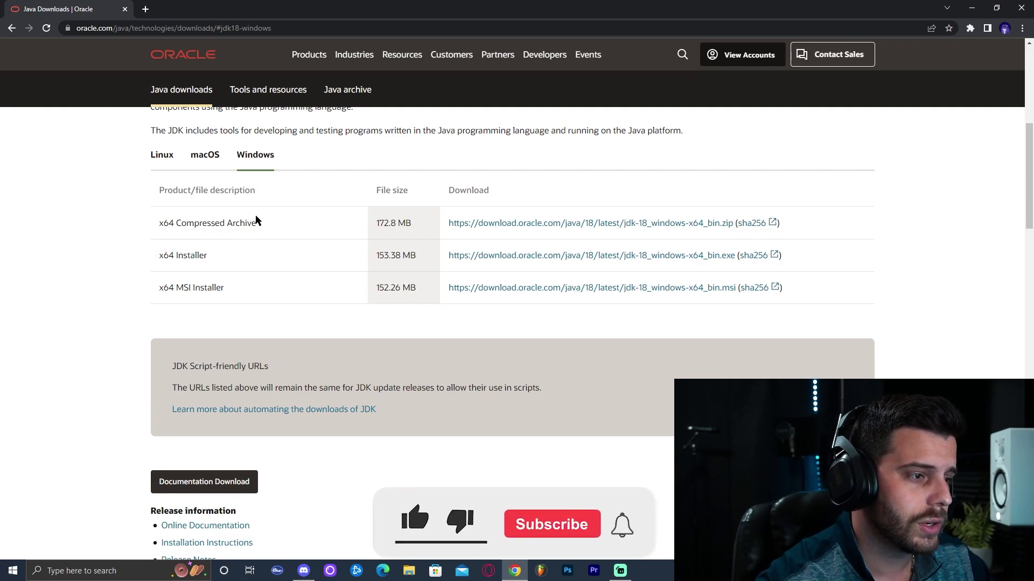
left_click_drag(256, 221, 229, 259)
left_click(227, 268)
left_click(237, 260)
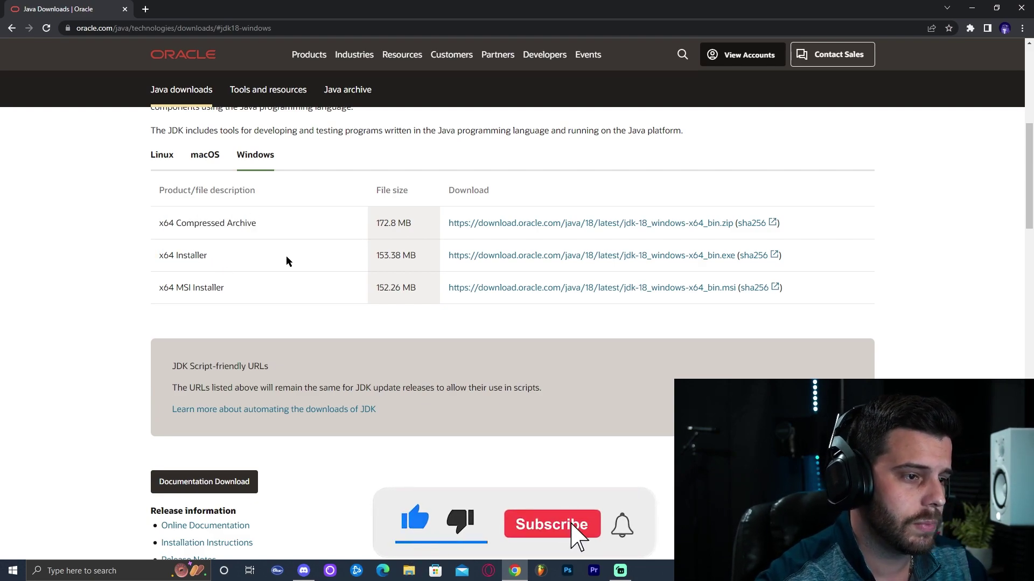
left_click(537, 262)
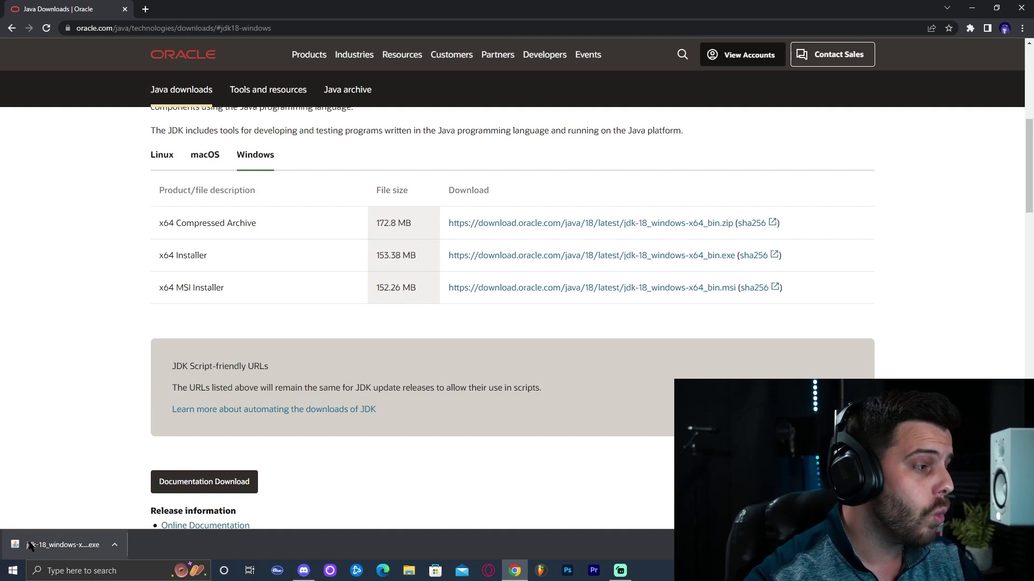
key("super+Down")
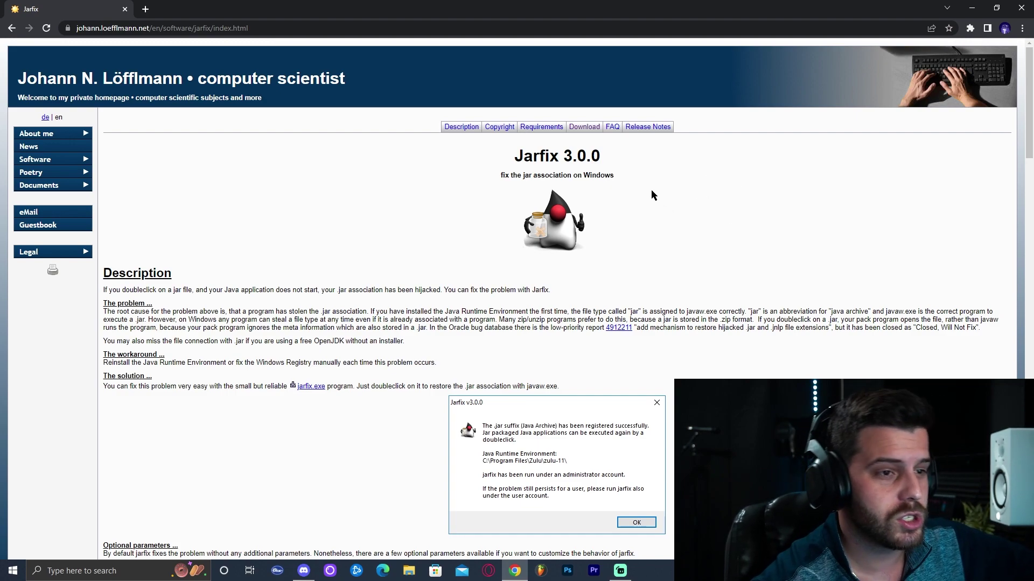
From the Jarfix 3.0.0 page's Download section, download jarfix.exe from the author's website
left_click_drag(513, 156, 611, 157)
left_click(706, 179)
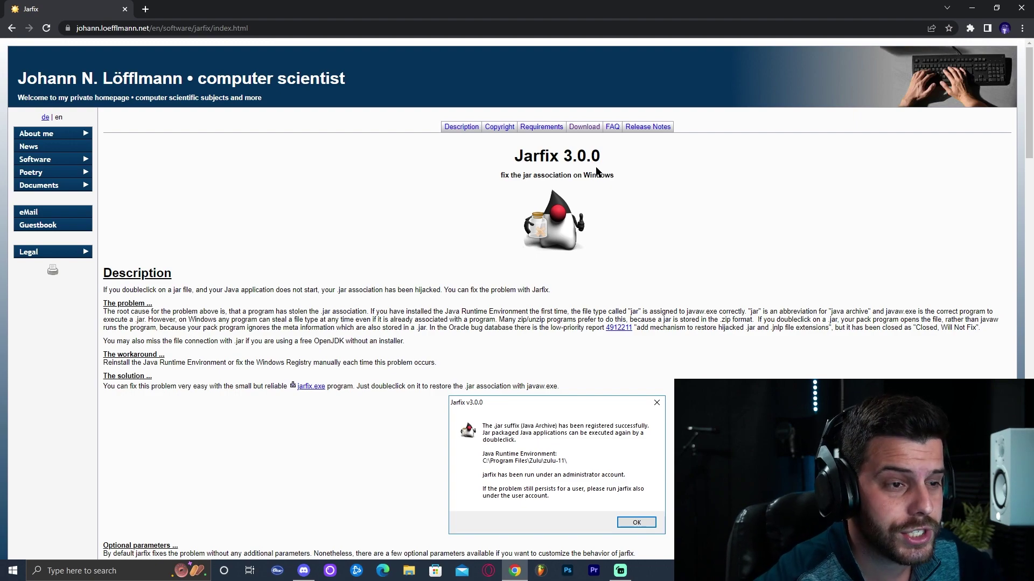
left_click(577, 133)
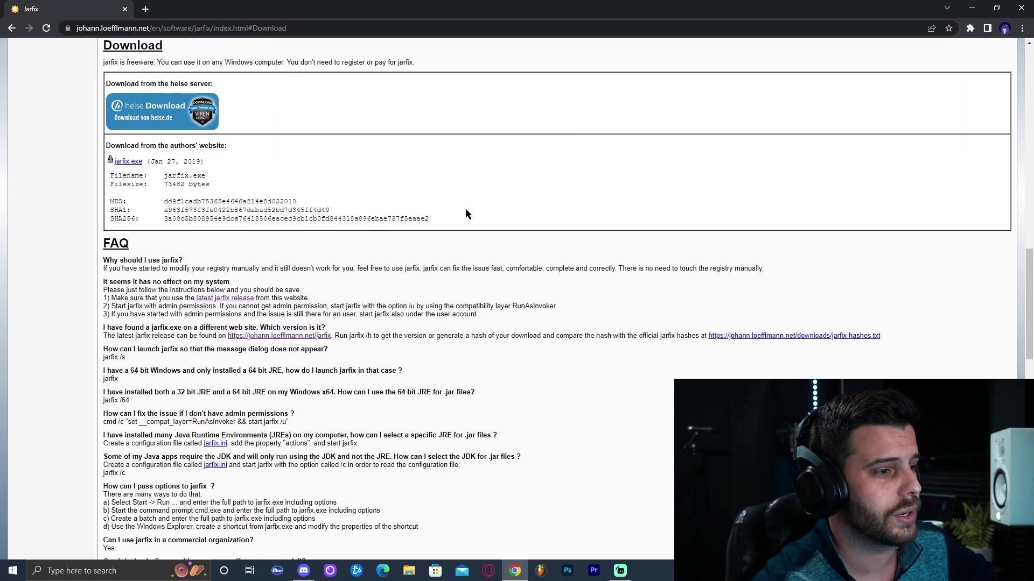
left_click_drag(441, 221, 255, 187)
left_click(158, 163)
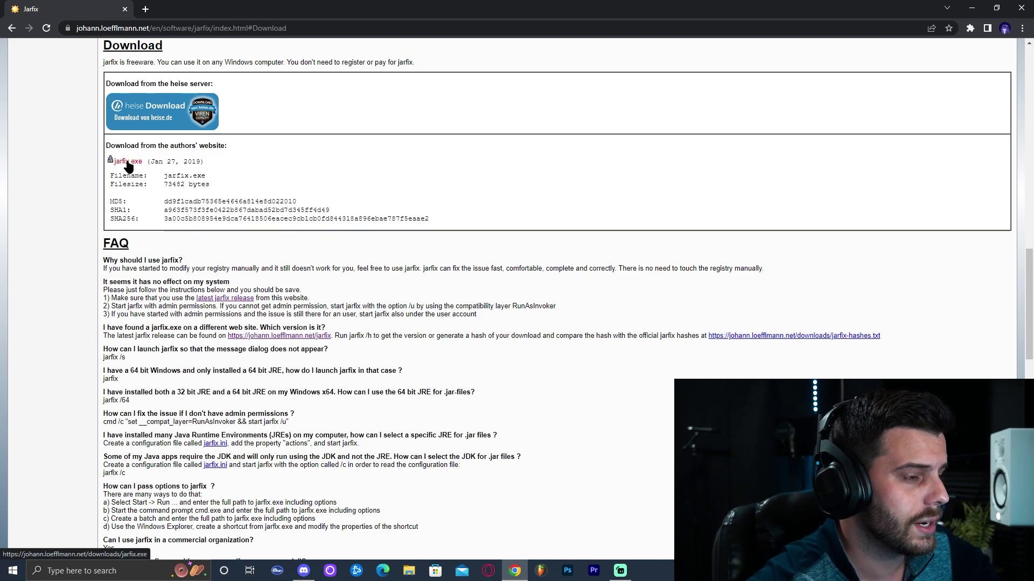
left_click(128, 163)
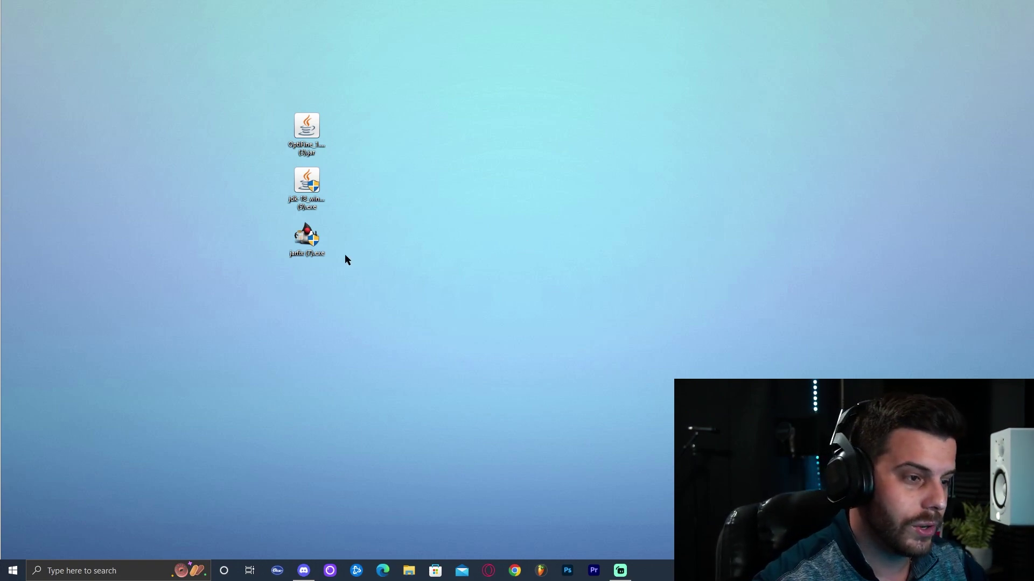
Run jarfix.exe to register .jar files with Java, then delete the jarfix file
double_click(317, 235)
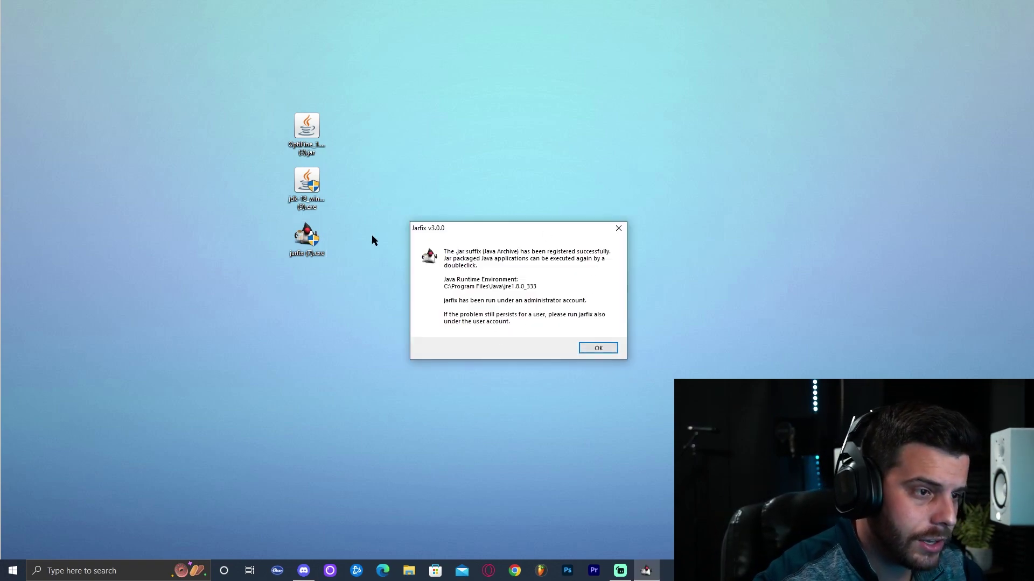
left_click(598, 347)
left_click_drag(469, 322, 260, 231)
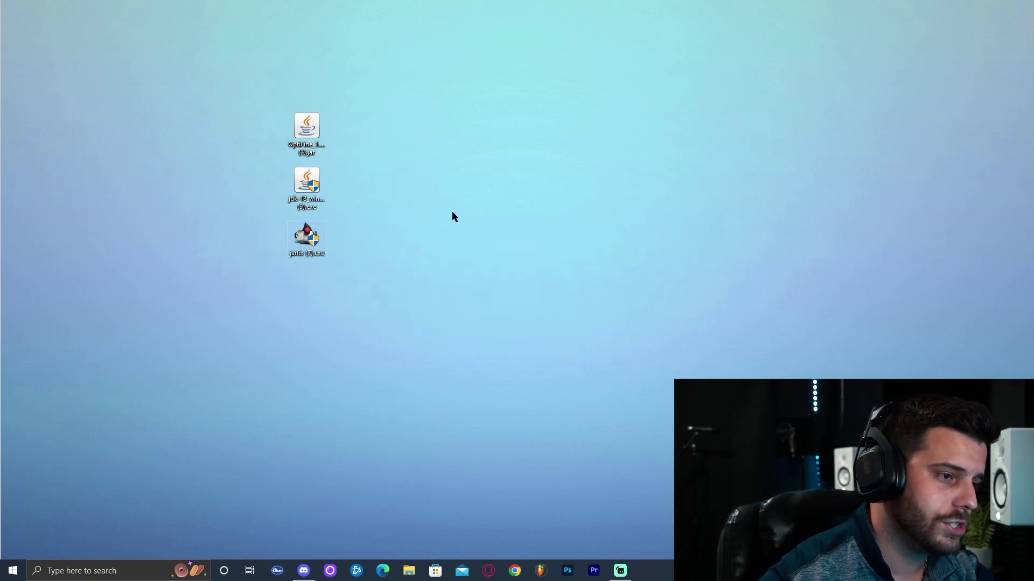
key("Delete")
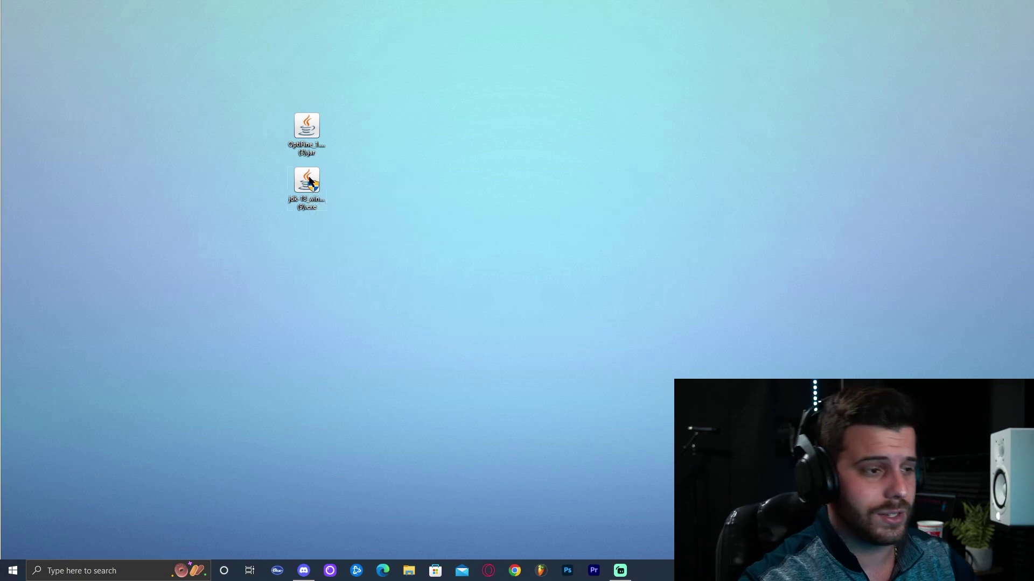
Install Java SE Development Kit 18.0.1.1 in the default folder and close the wizard
double_click(308, 181)
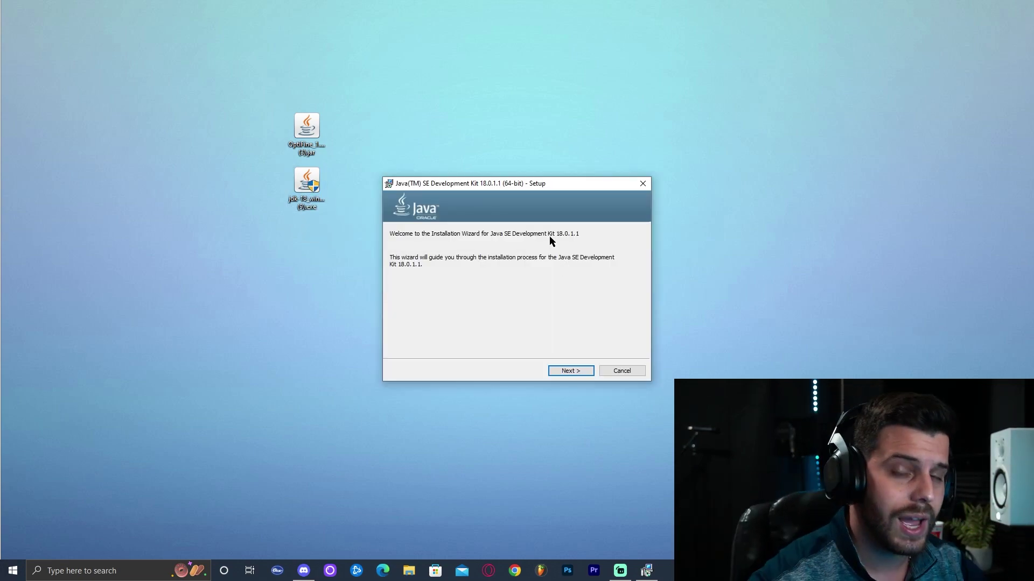
left_click(581, 372)
left_click(591, 373)
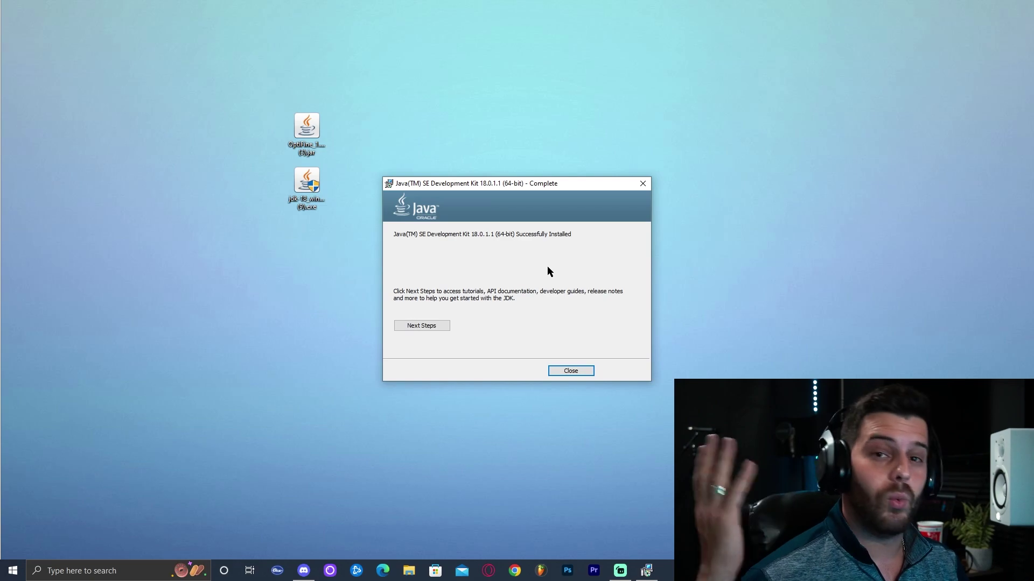
left_click(558, 373)
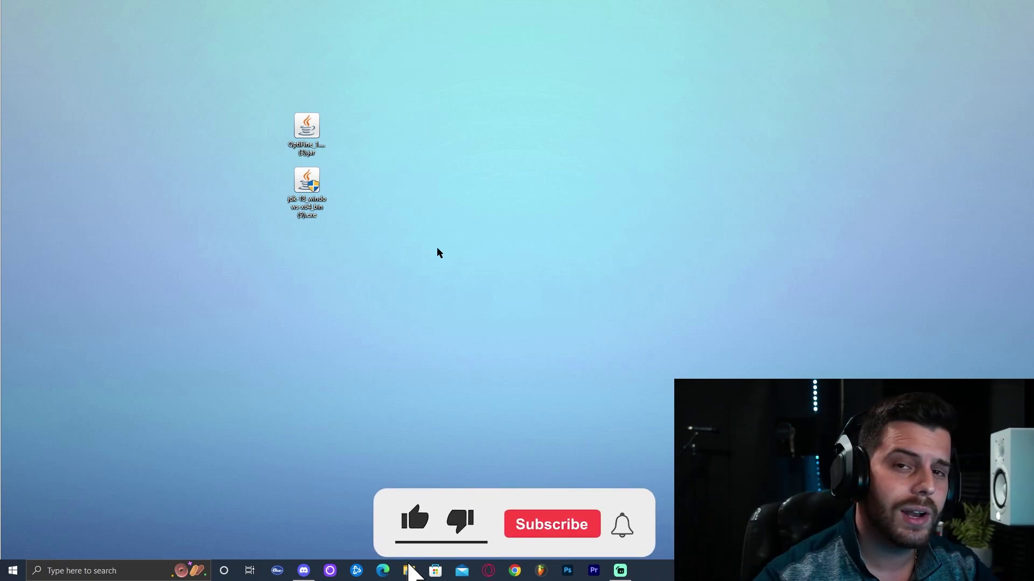
Delete the JDK installer file and open Add or remove programs from Windows search
left_click_drag(458, 286, 223, 177)
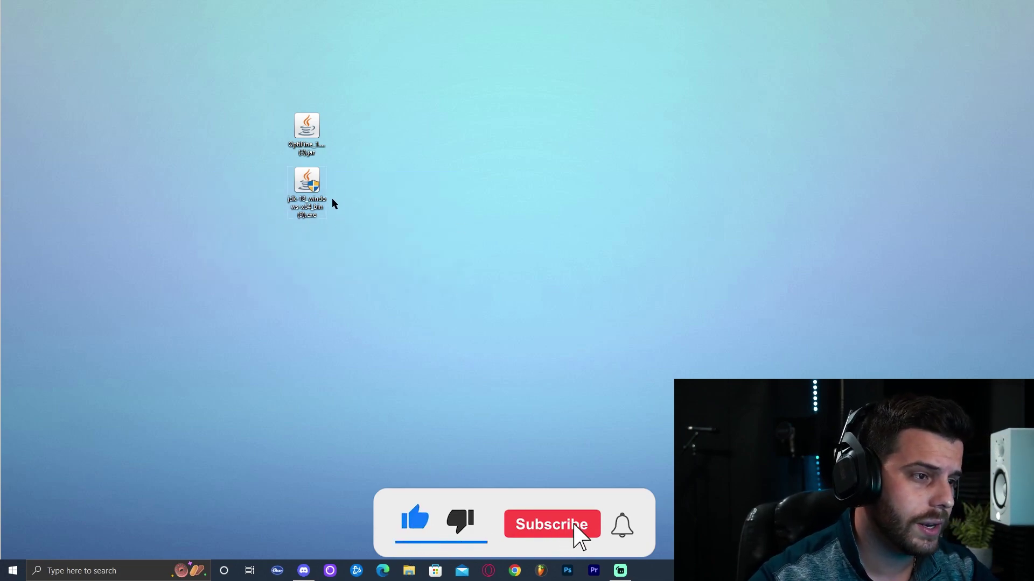
key("Delete")
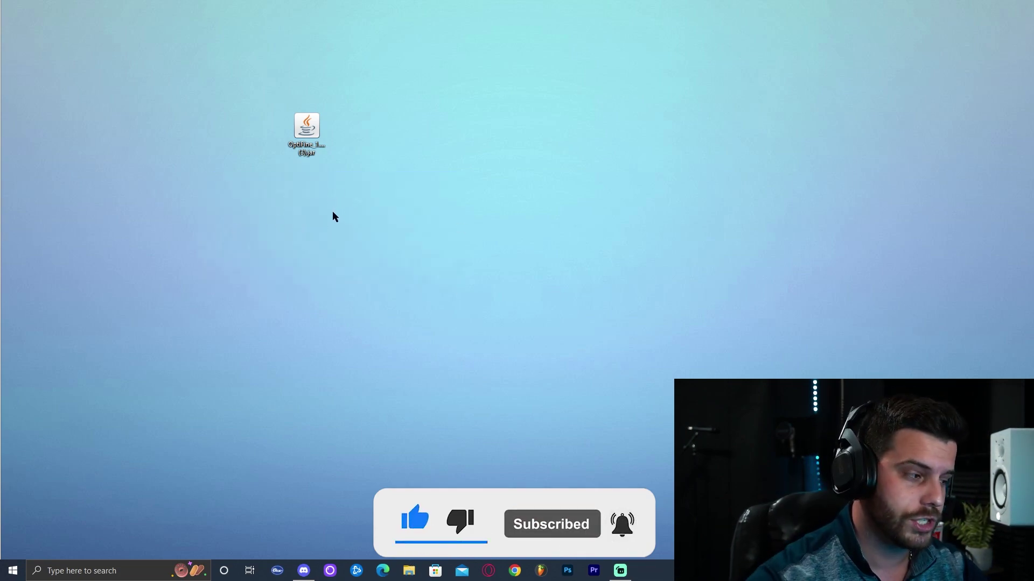
left_click(92, 571)
type("add o")
type("r remove")
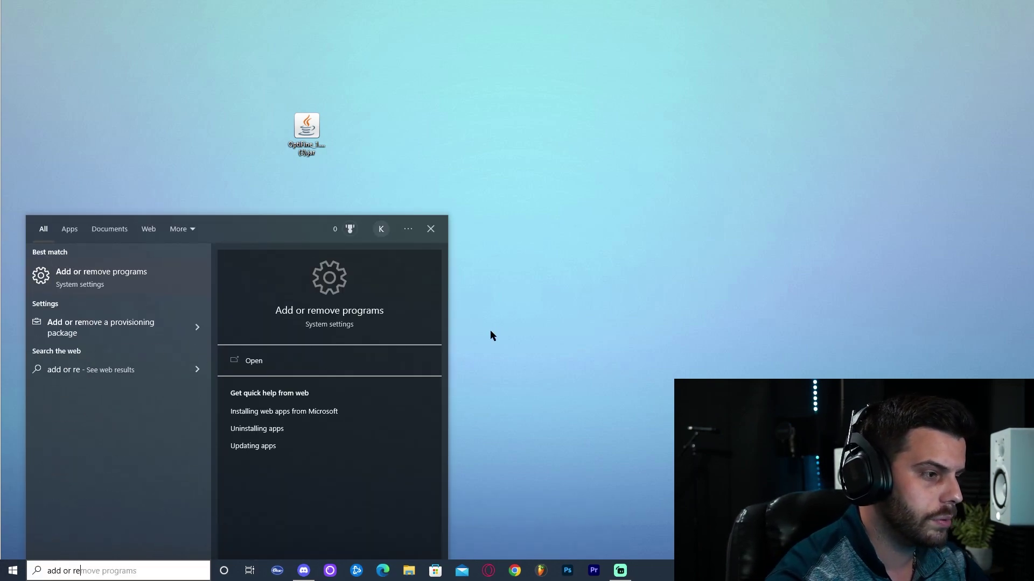
left_click(114, 277)
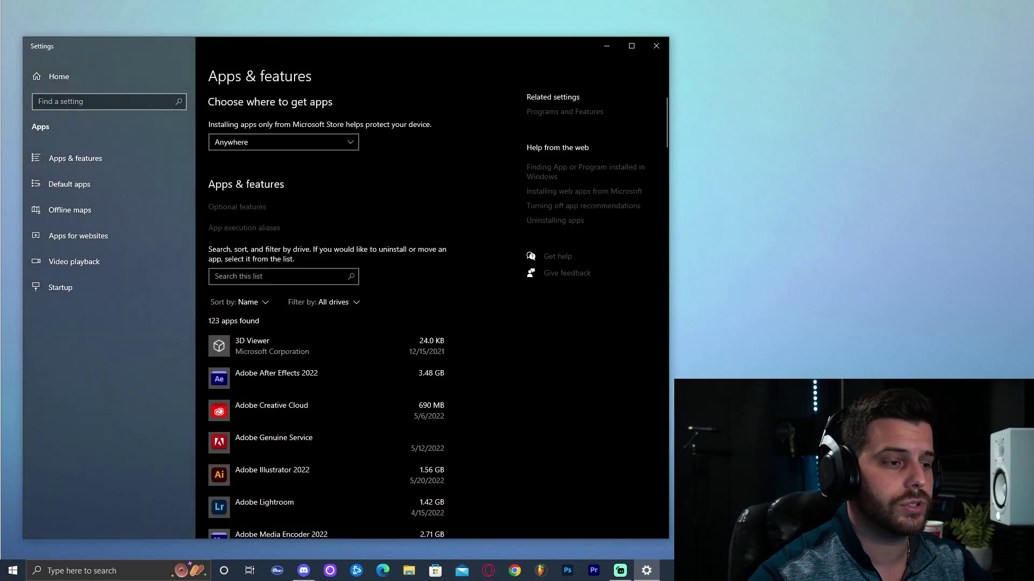
Filter apps by 'jav', uninstall Java 8 Update 333, and close Settings
left_click(322, 278)
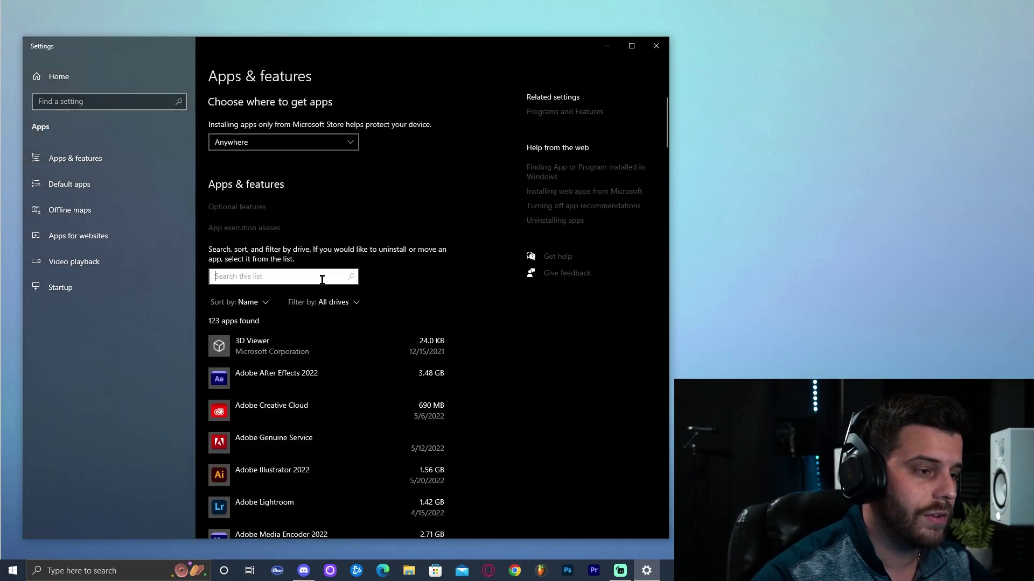
type("java")
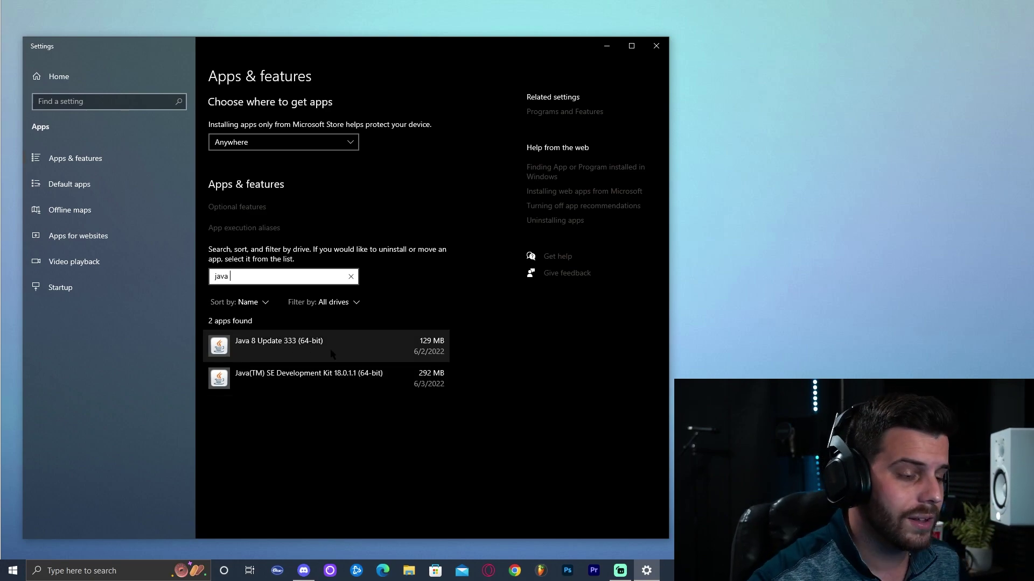
left_click(276, 345)
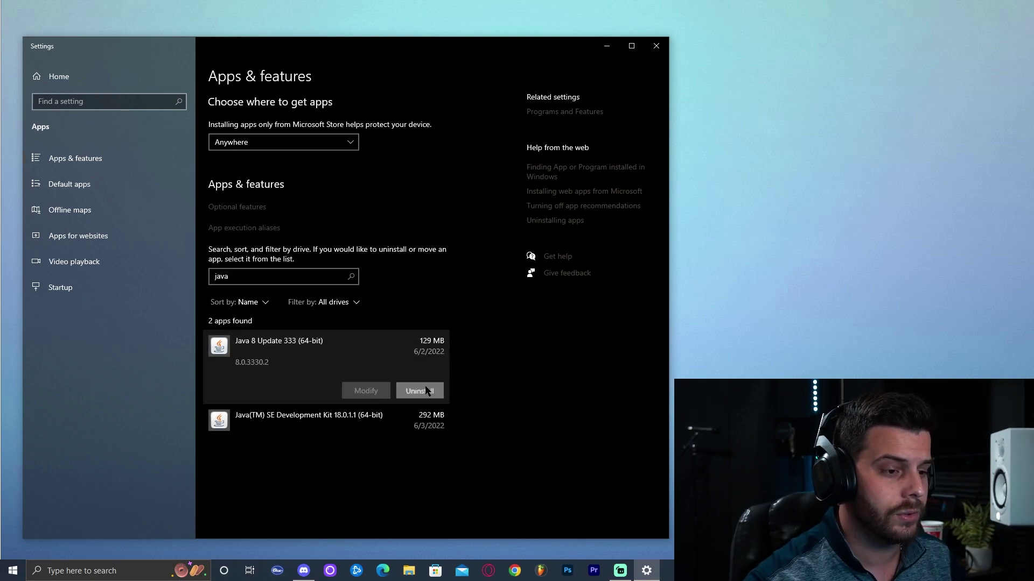
left_click(419, 390)
left_click(468, 365)
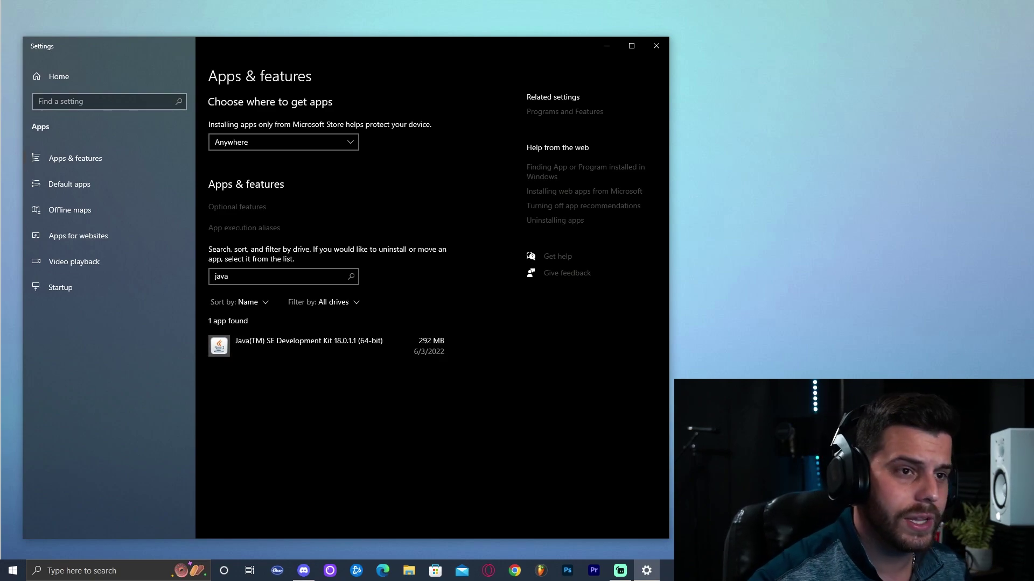
left_click(657, 46)
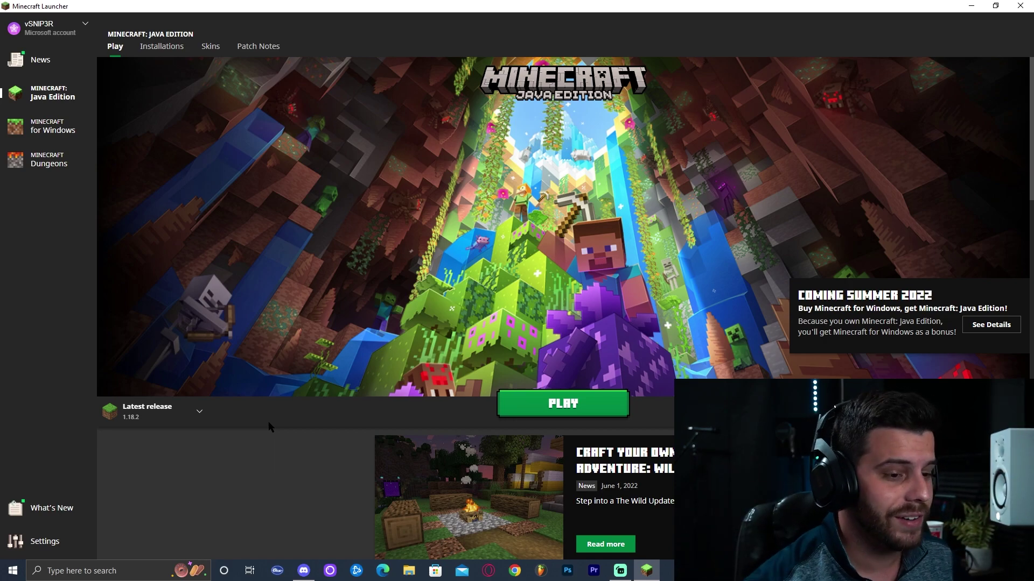
Play the Latest release 1.18.2 from the Minecraft Launcher's Java Edition page
left_click(549, 401)
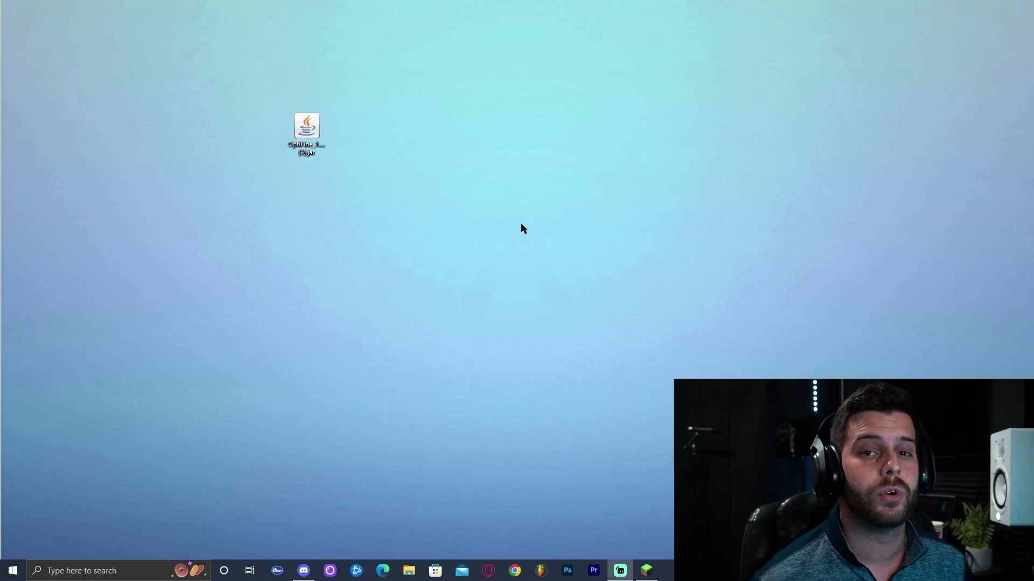
Bring the loading Minecraft 1.18.2 game window up from the taskbar
left_click(645, 568)
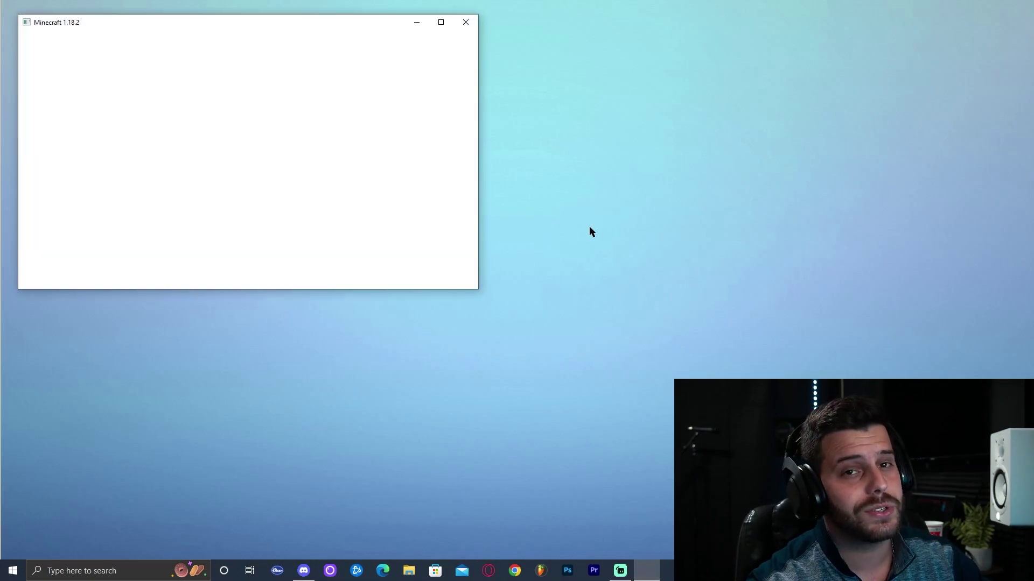